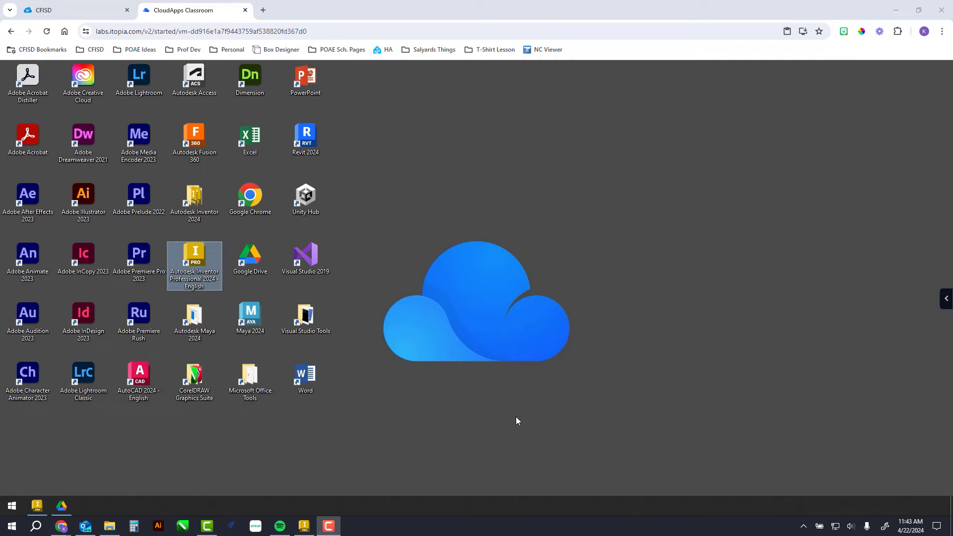
Search the CFISD portal for "it" to find the itopia CloudApps entry, and return to the CloudApps Classroom session
left_click(79, 11)
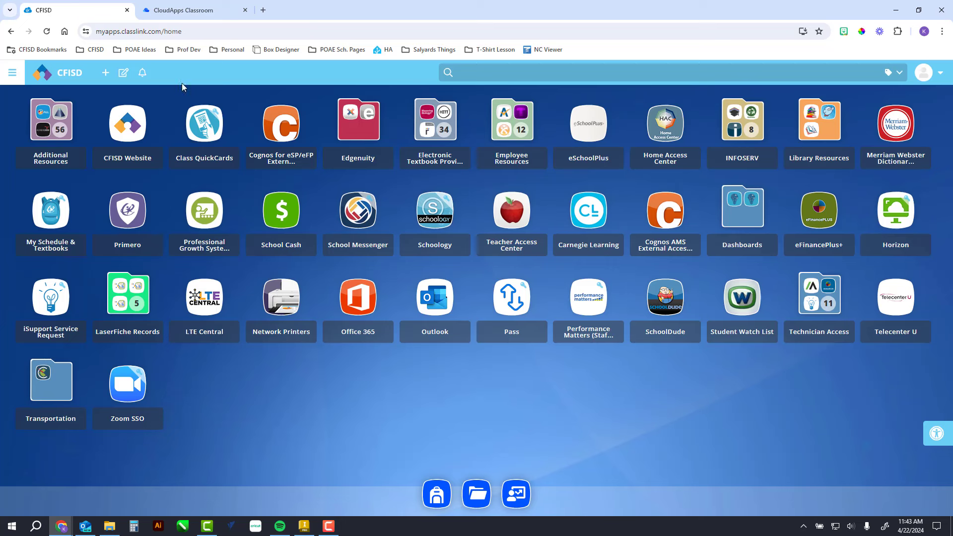
left_click(488, 73)
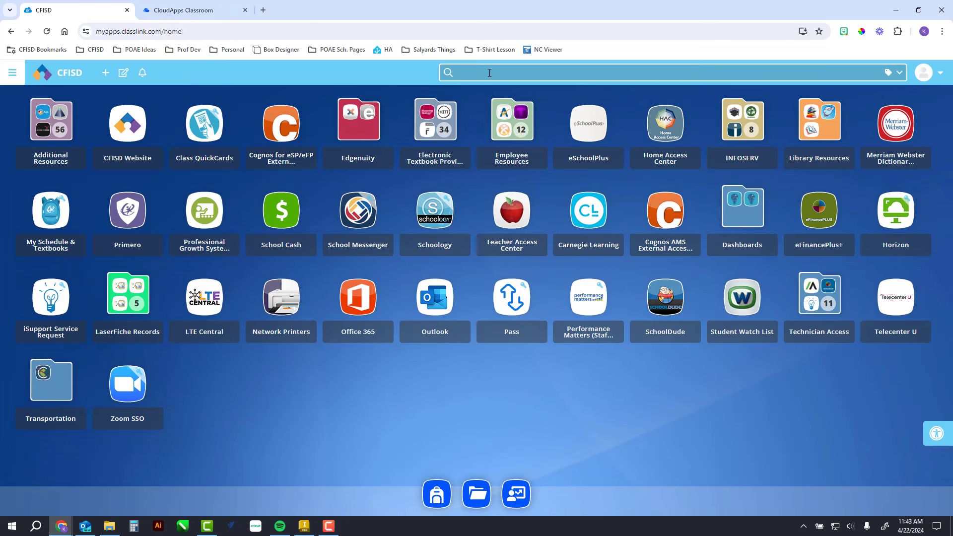
type("it")
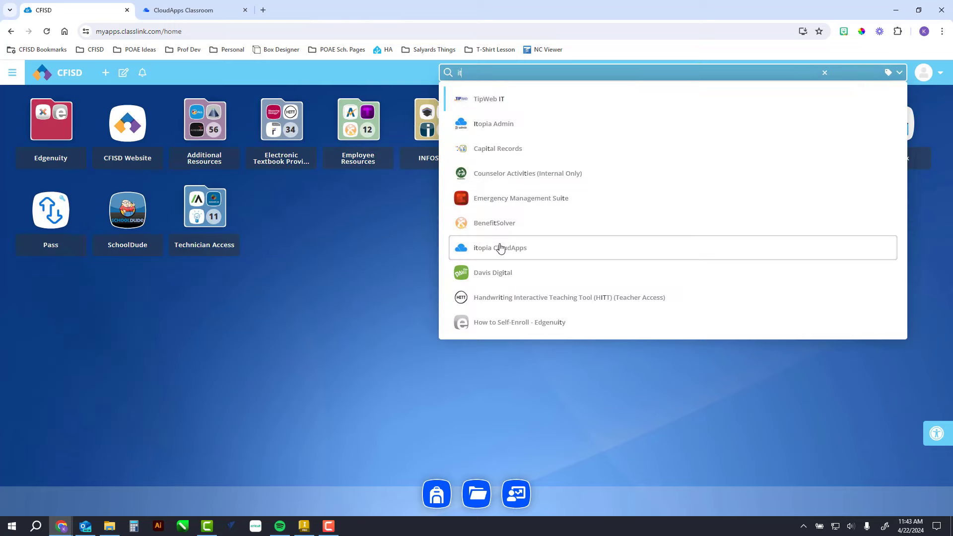
left_click(196, 7)
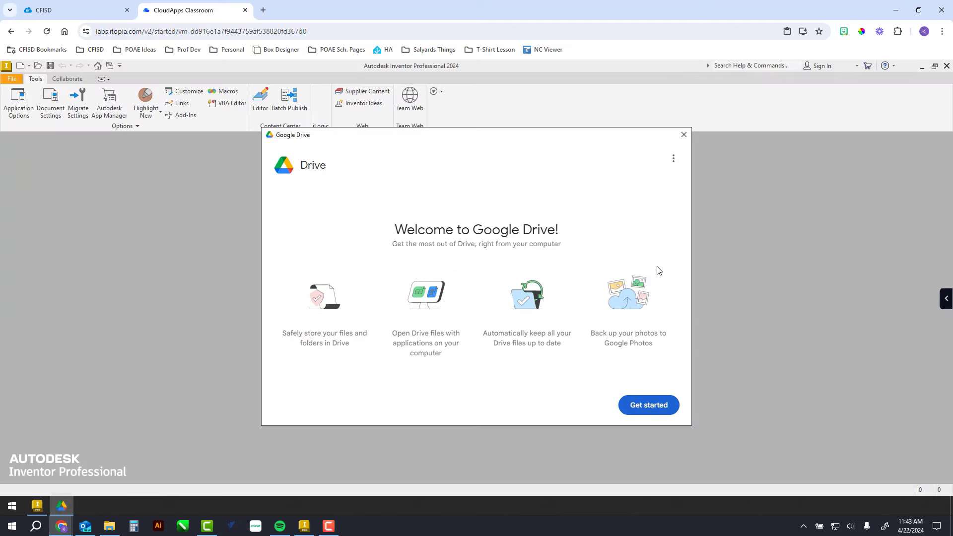
Quit the Google Drive setup without signing in, and bring up Autodesk Inventor Professional 2024 with its privacy settings accepted
left_click(685, 135)
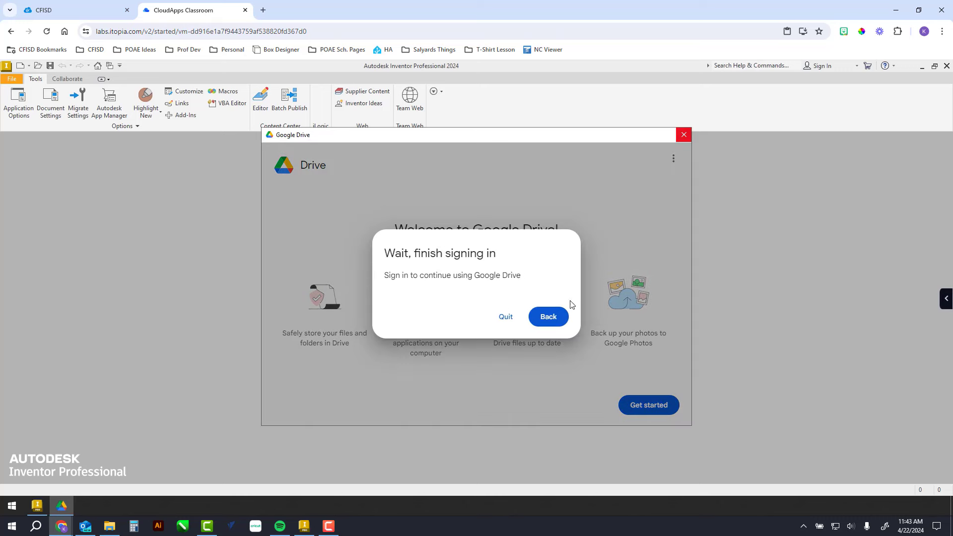
left_click(506, 317)
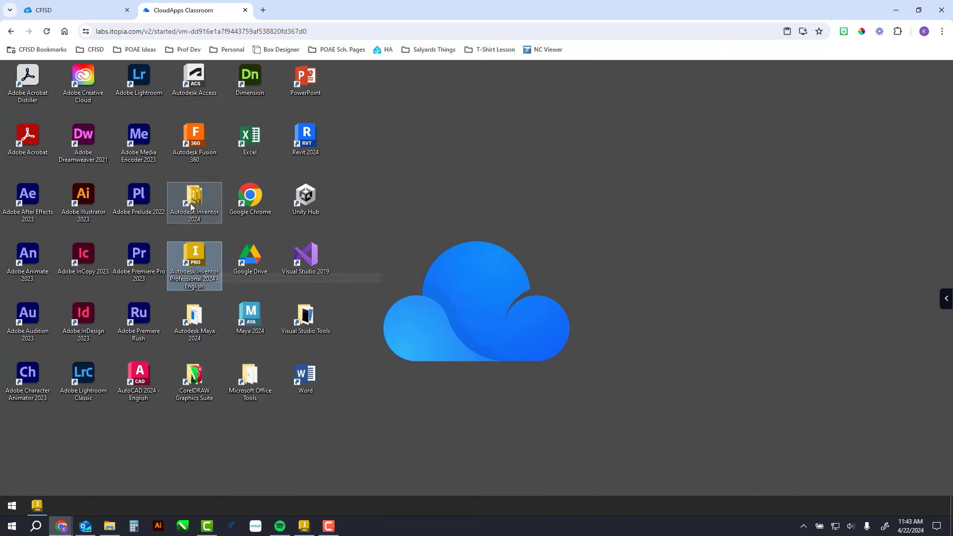
left_click(192, 272)
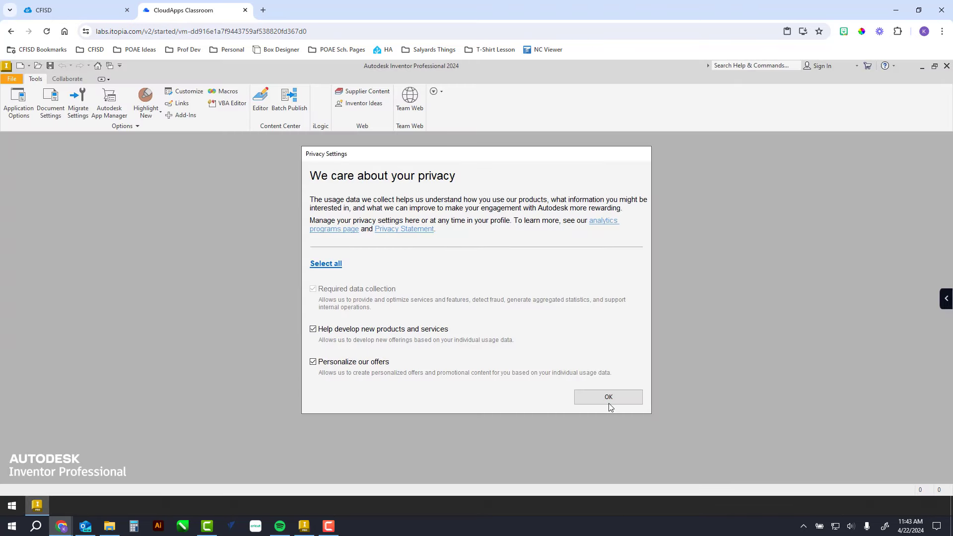
left_click(610, 403)
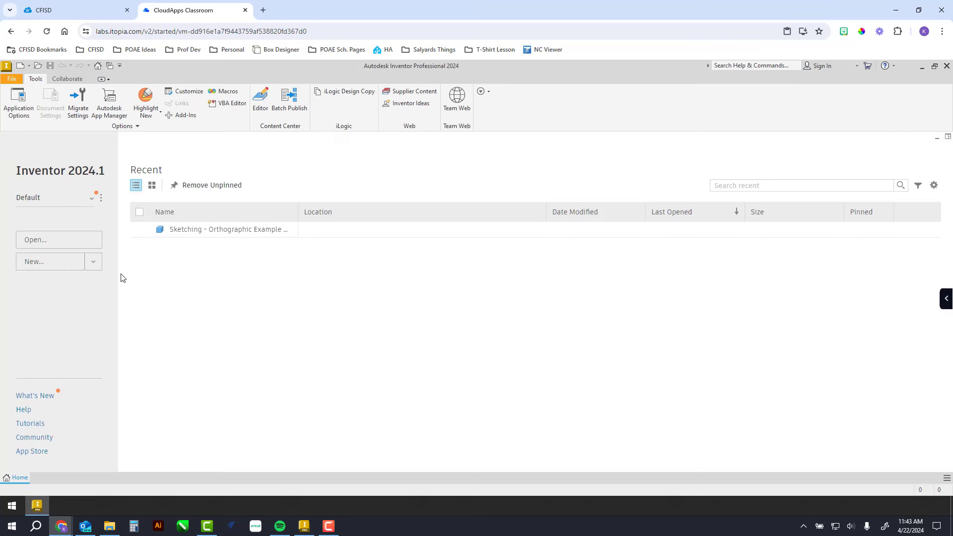
left_click(94, 264)
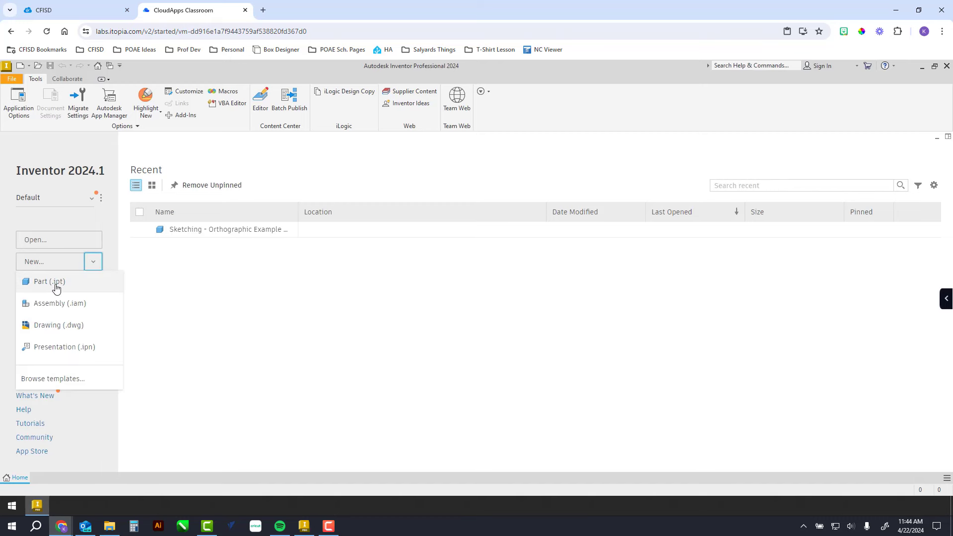
left_click(117, 243)
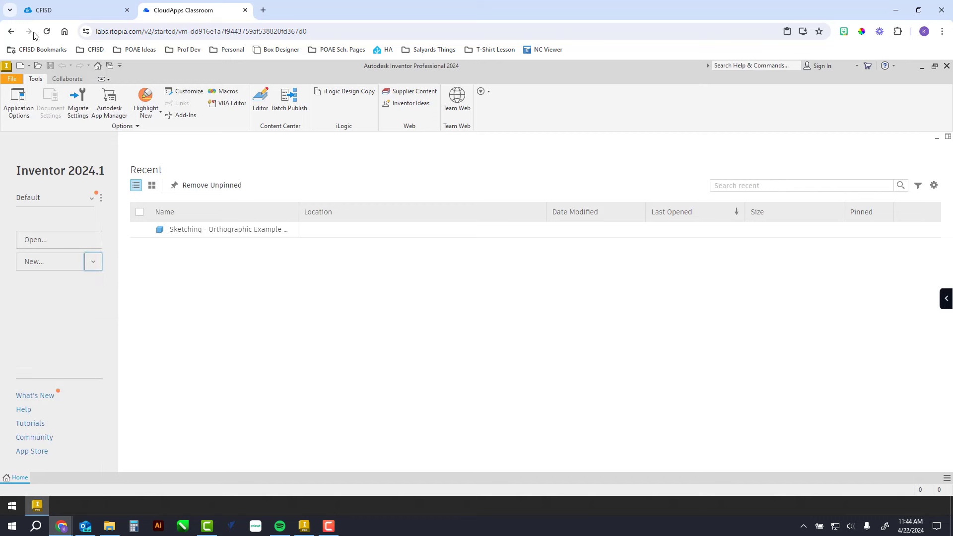
left_click(29, 66)
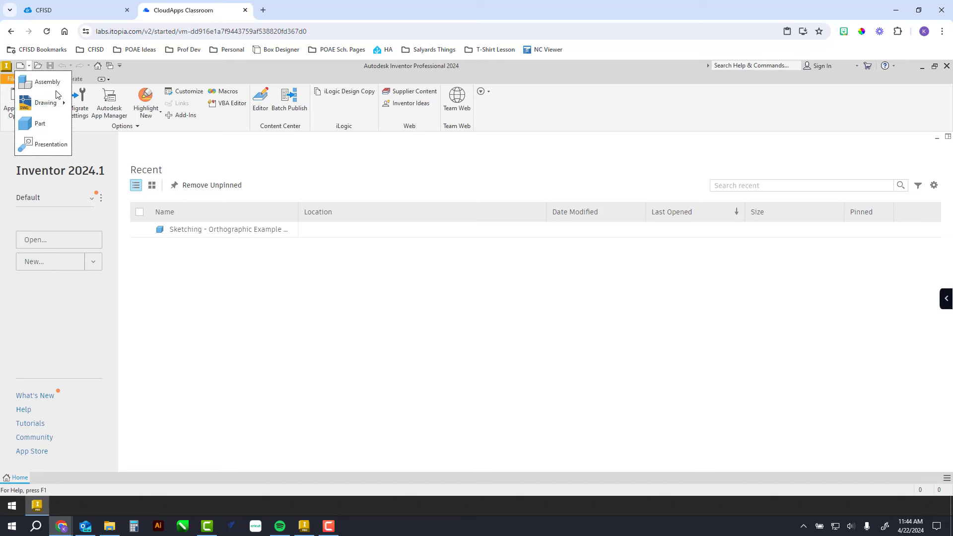
left_click(28, 66)
Create a new part file from the Standard.ipt template
left_click(20, 68)
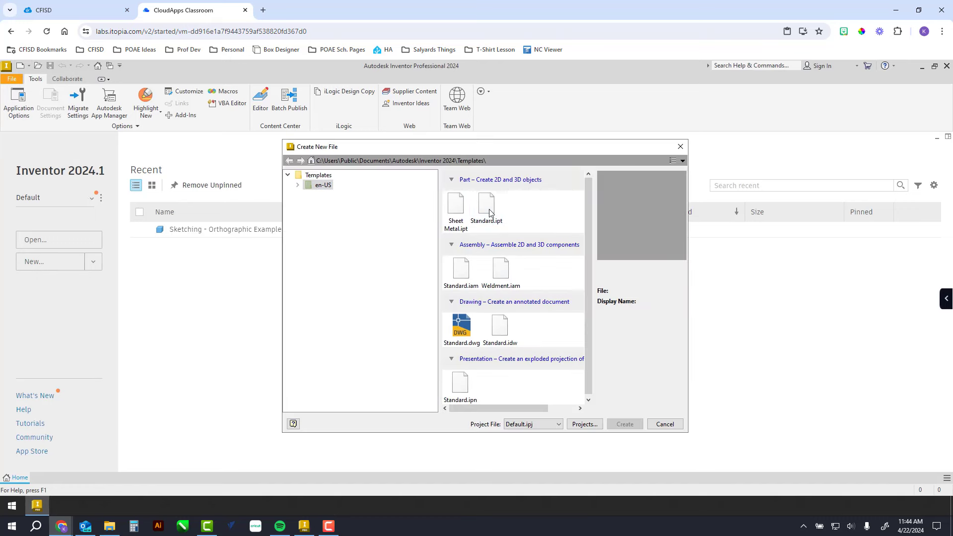
left_click(488, 214)
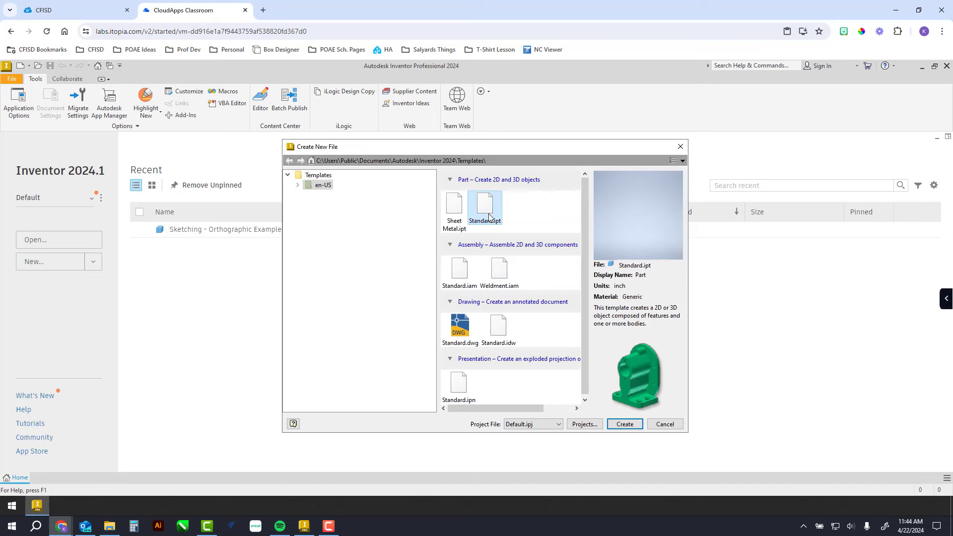
left_click(624, 425)
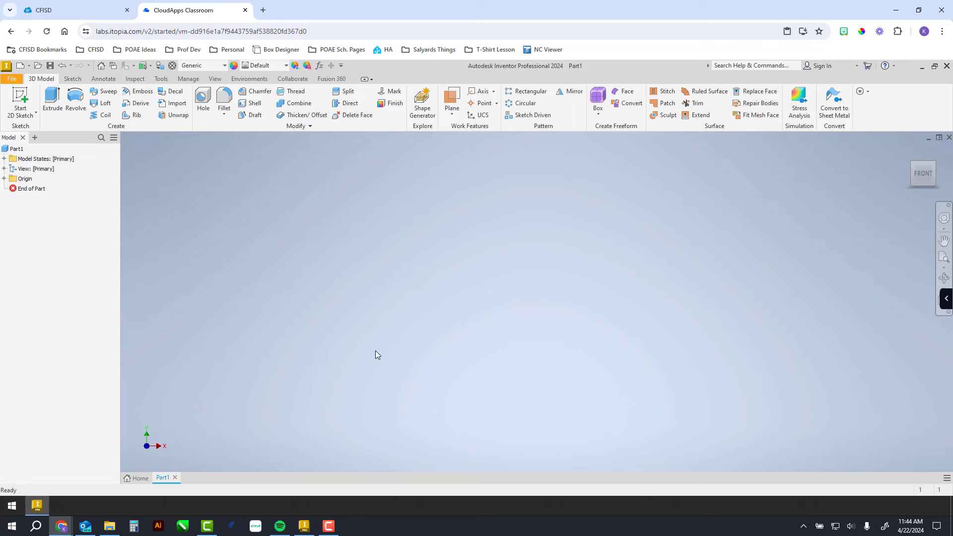
Start a 2D sketch on the horizontal XZ origin plane, with the X axis running horizontally
left_click(20, 99)
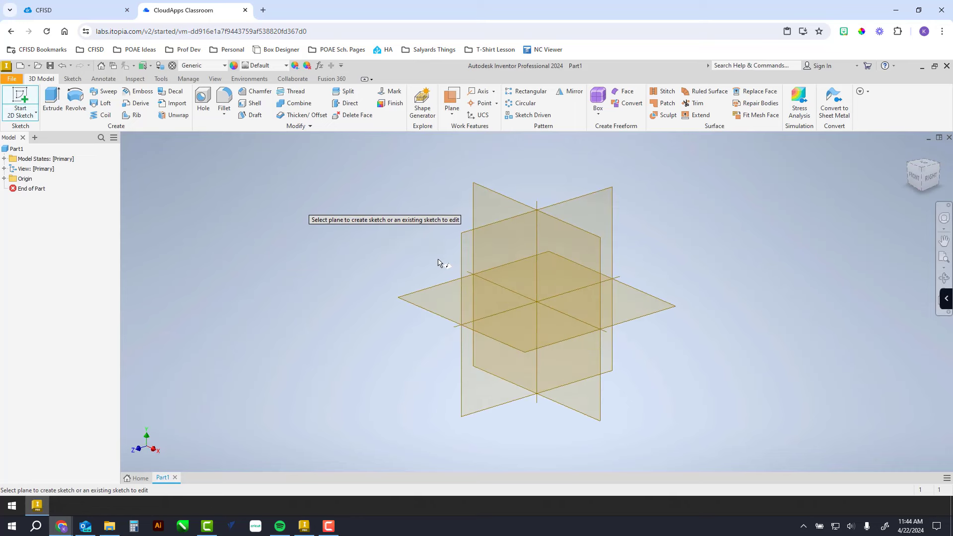
left_click(437, 301)
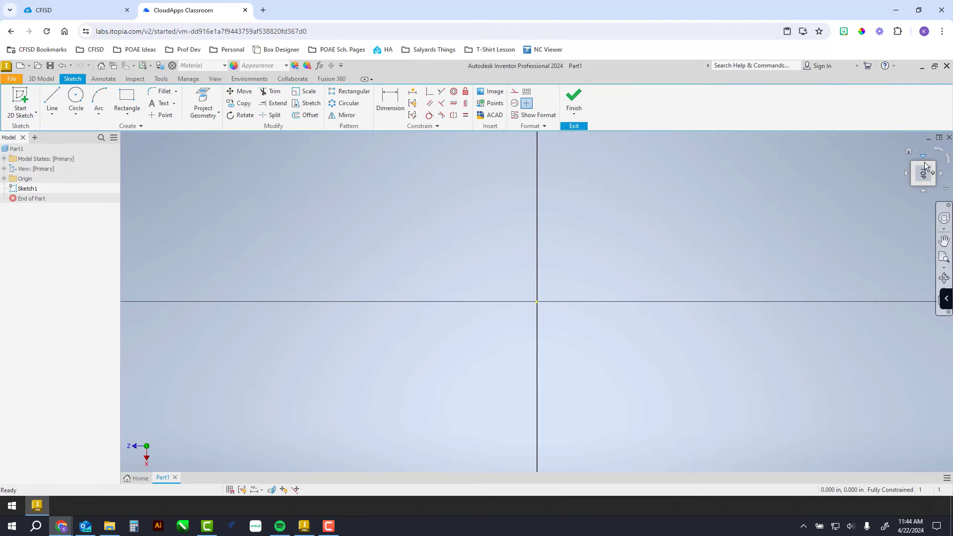
left_click(937, 152)
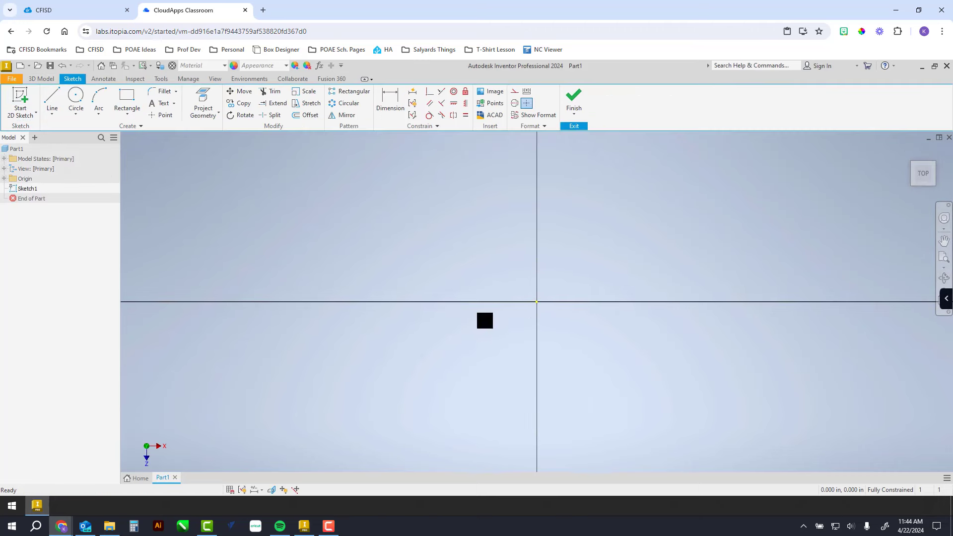
middle_click_drag(478, 323, 303, 370)
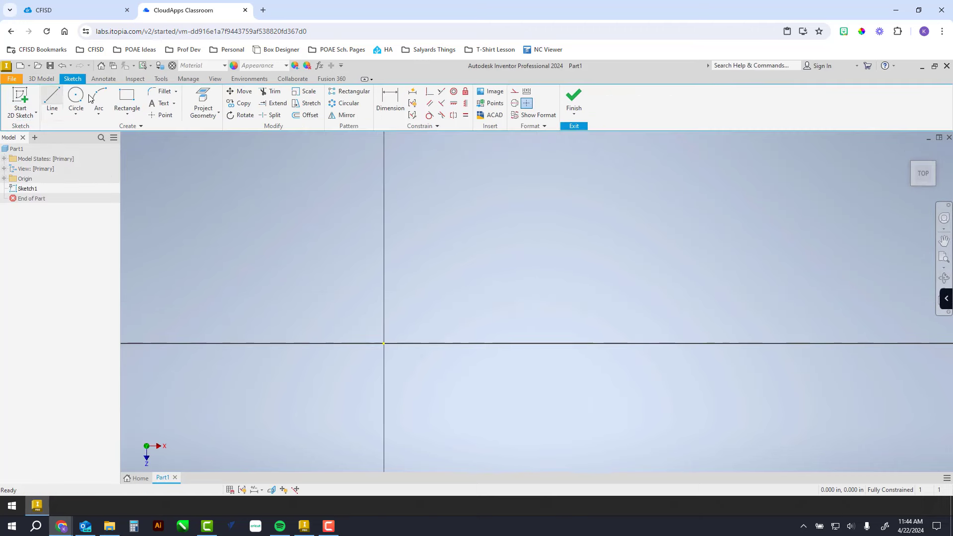
Draw a two-point rectangle from the sketch origin, 2 in wide and 1 in high
left_click(128, 98)
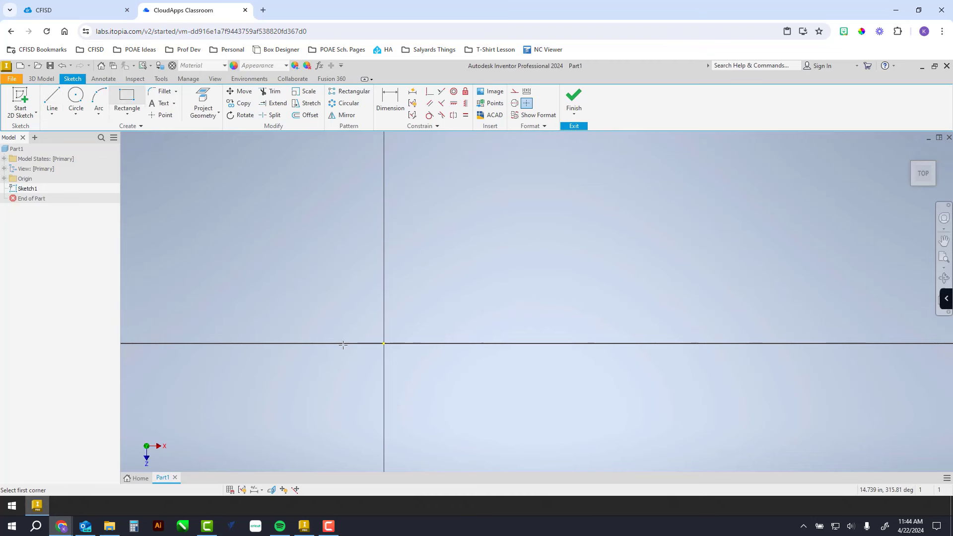
left_click(384, 343)
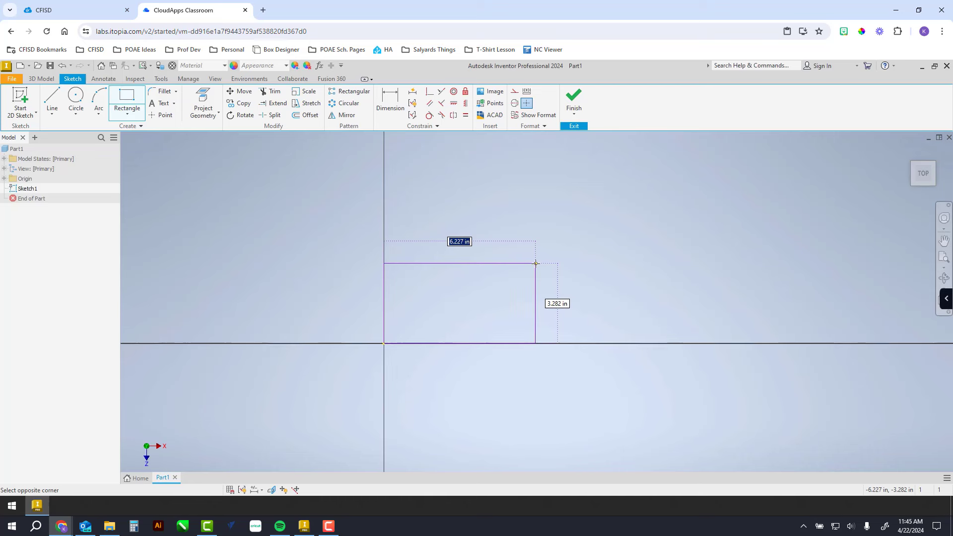
type("2")
key("Tab")
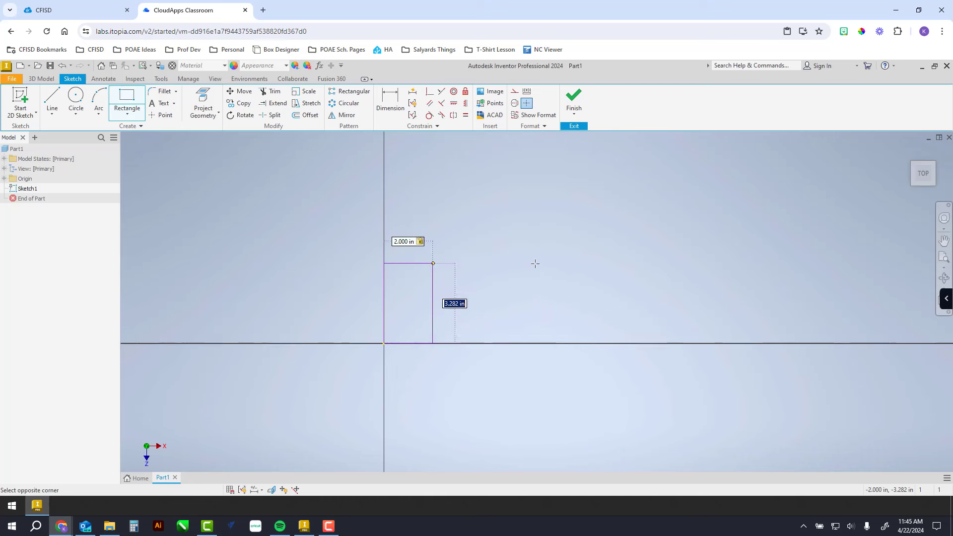
type("1")
key("Return")
Check the dimensioned rectangle and finish the base sketch
scroll(427, 335, "down", 2)
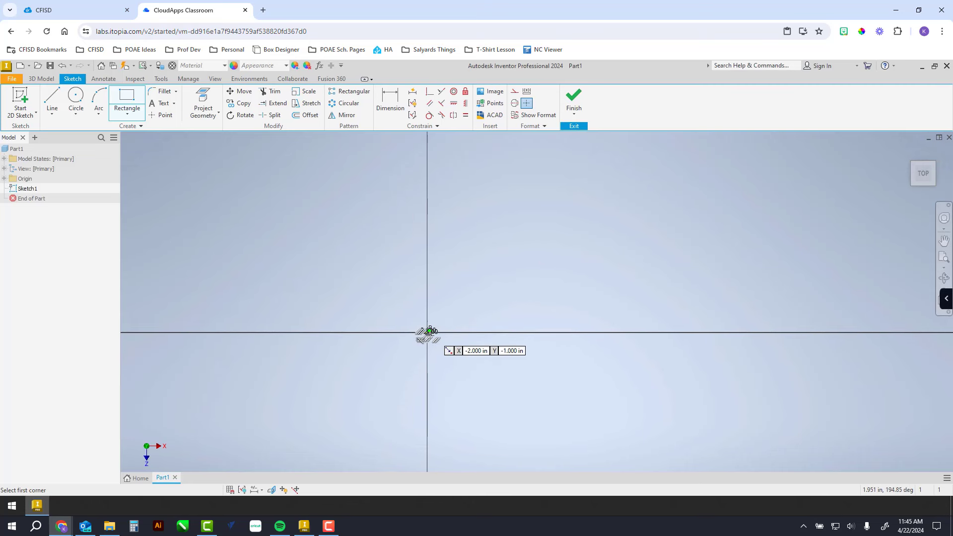
scroll(430, 336, "up", 5)
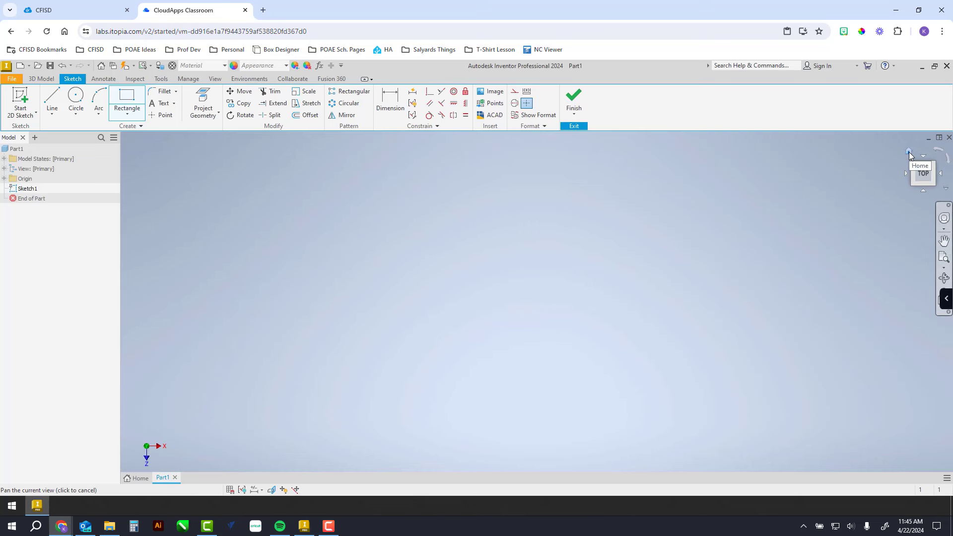
left_click(909, 152)
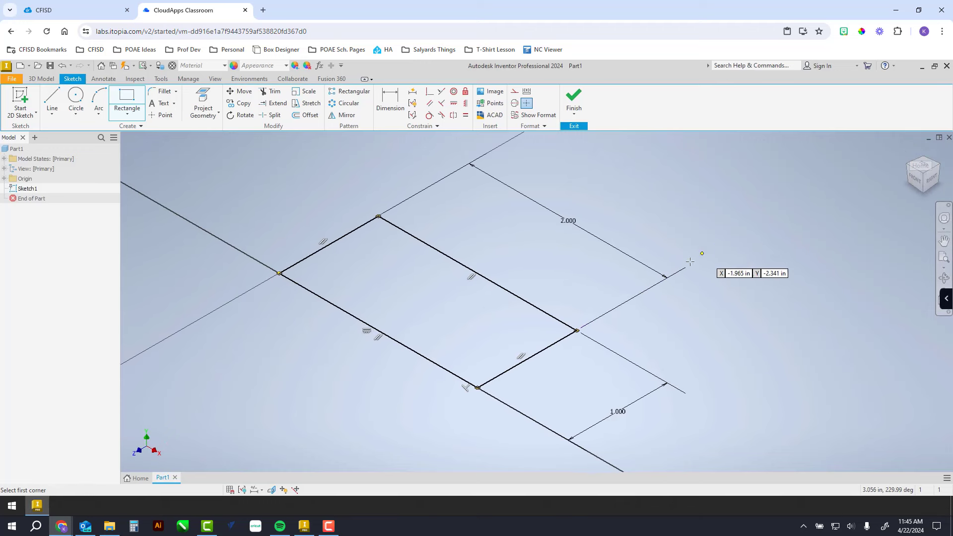
left_click(924, 169)
scroll(516, 330, "down", 3)
scroll(516, 330, "up", 5)
middle_click_drag(523, 328, 505, 304)
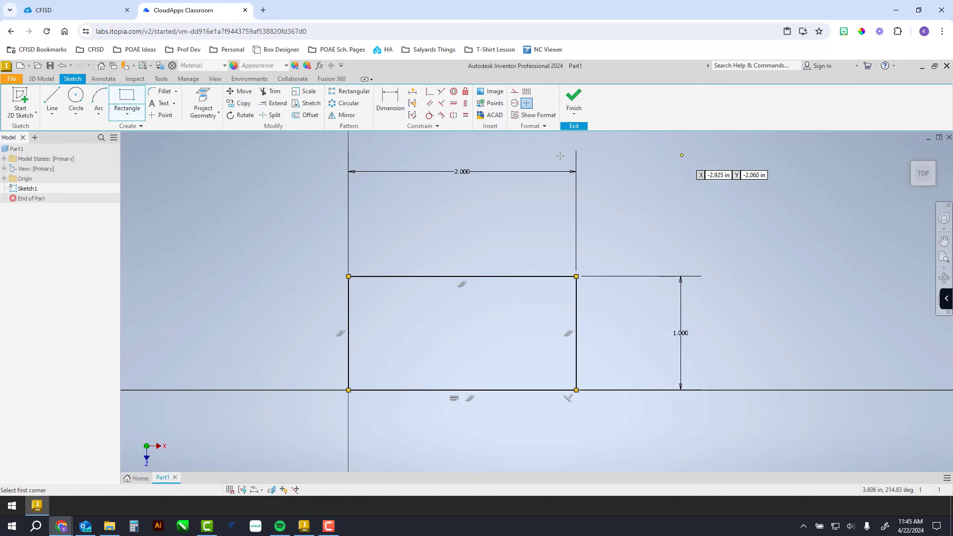
left_click(571, 102)
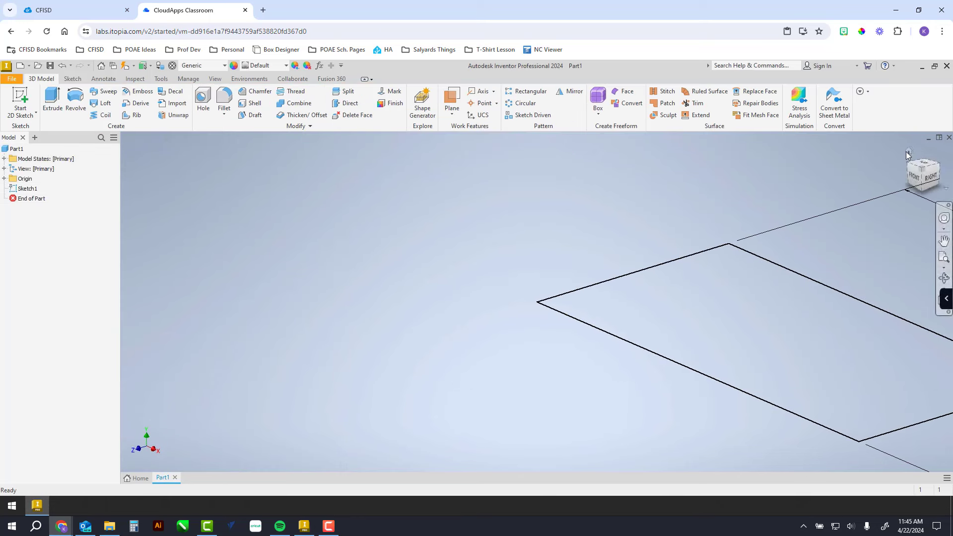
Extrude the rectangular profile upward by 1/4 in into a solid base plate
left_click(908, 155)
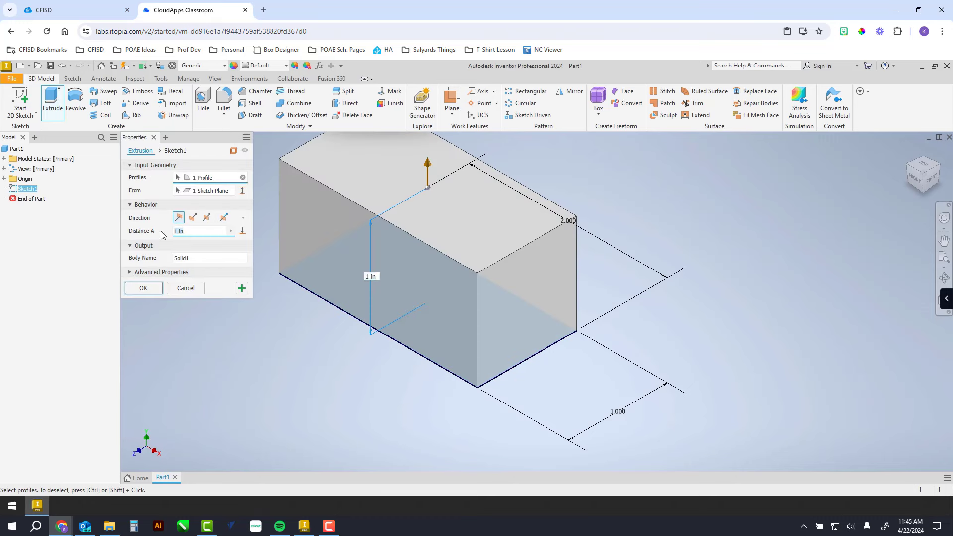
type(".25")
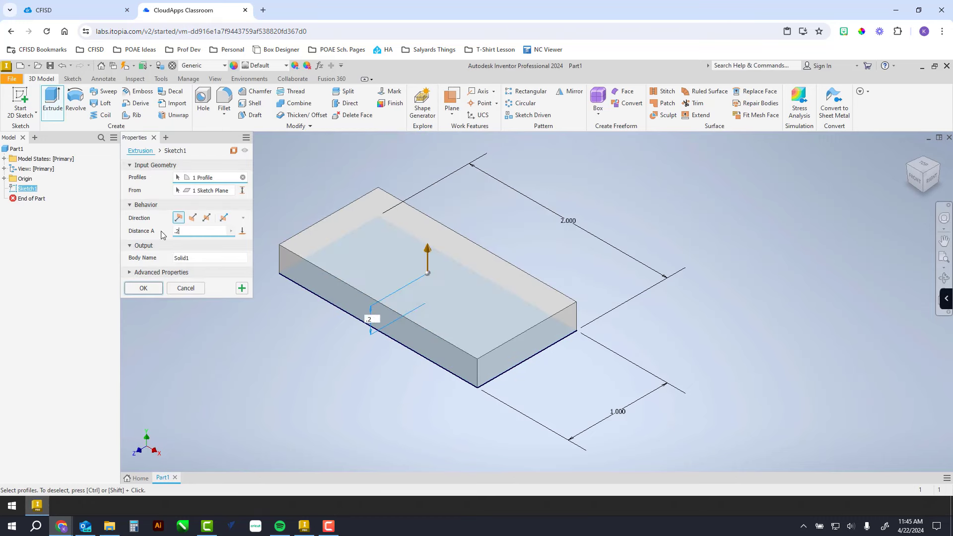
key("BackSpace")
key("BackSpace")
type("1/4")
left_click(144, 288)
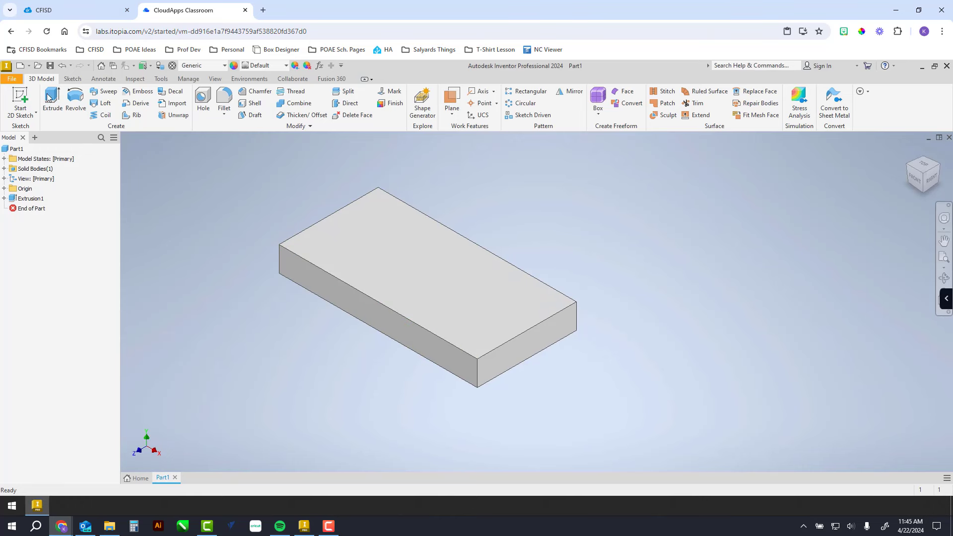
Start a new 2D sketch on the top face of the base plate
key("s")
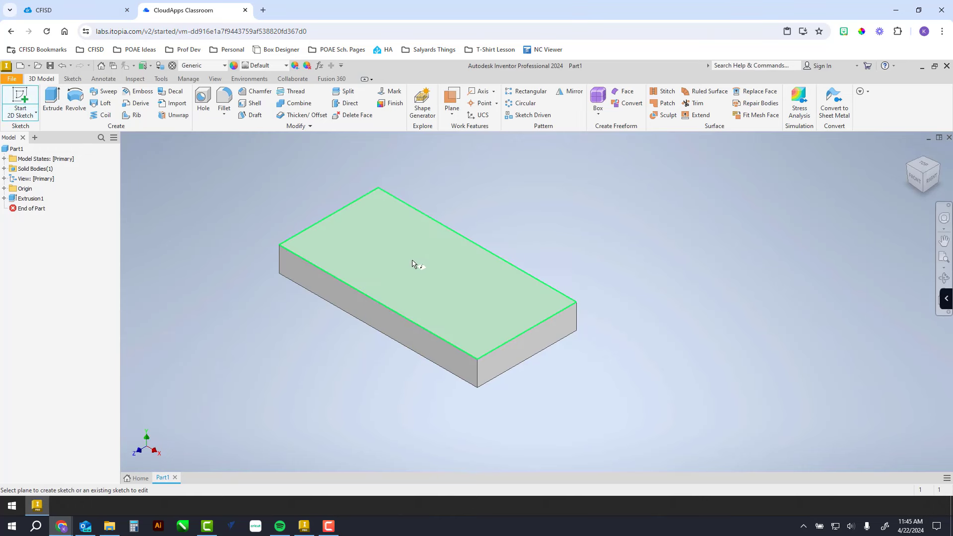
left_click(445, 279)
middle_click_drag(606, 261, 440, 310)
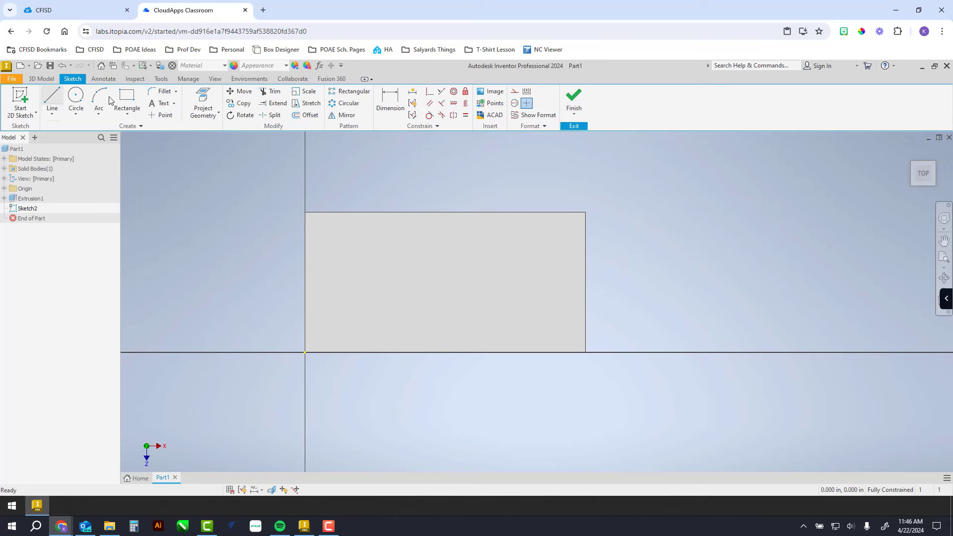
left_click(124, 99)
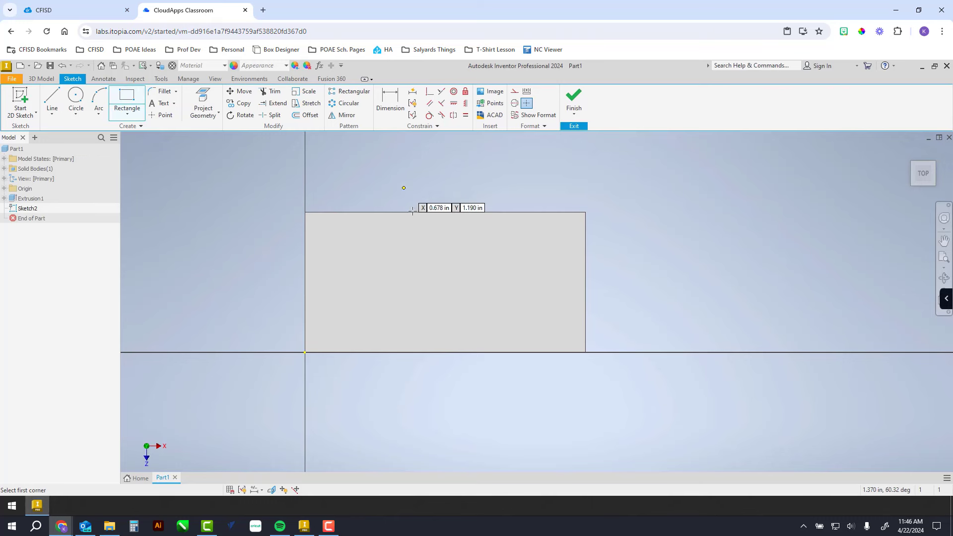
left_click(409, 212)
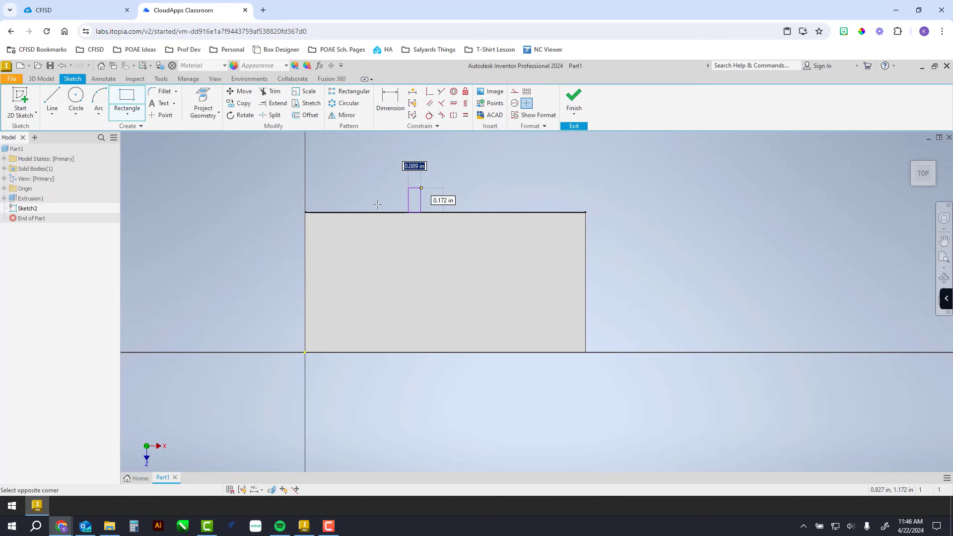
key("Escape")
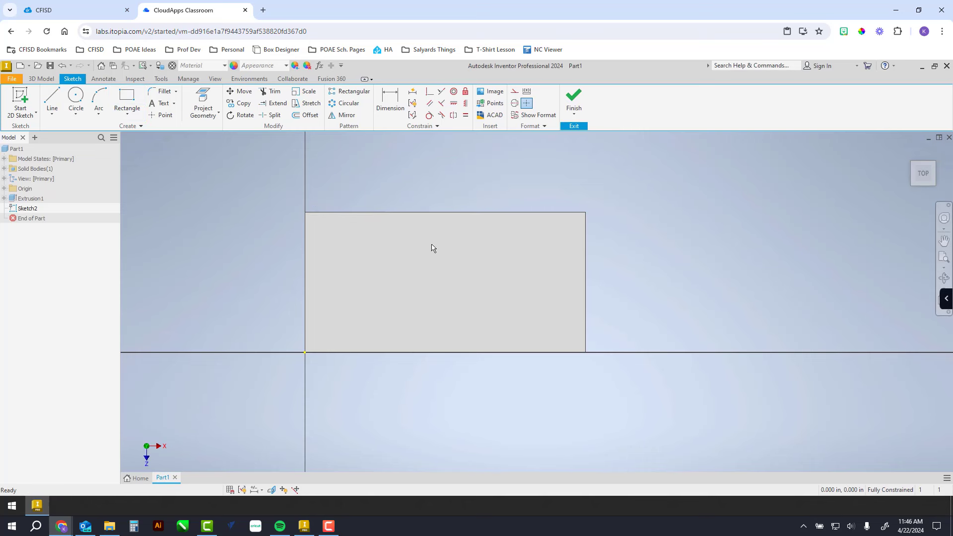